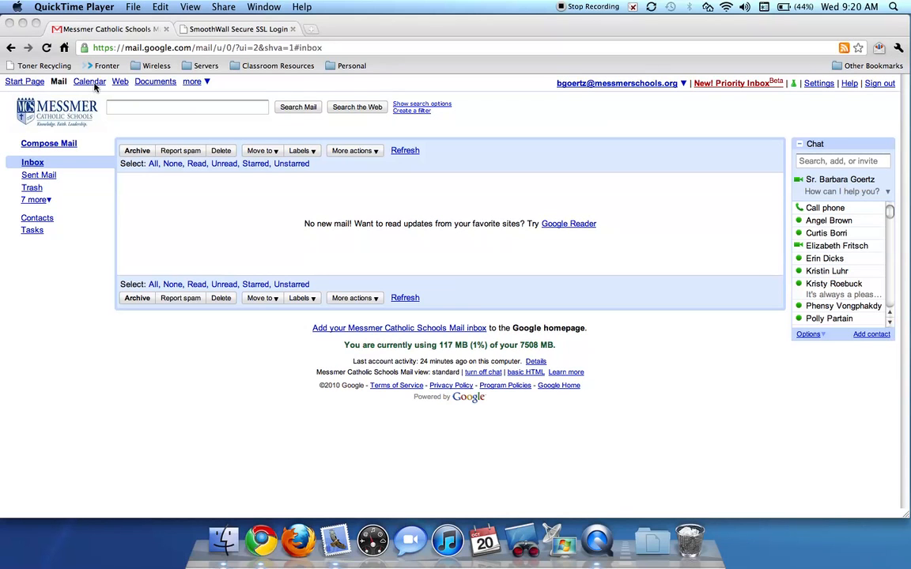
Open the Documents list from the mail page
{"action": "left_click", "coordinate": [156, 87]}
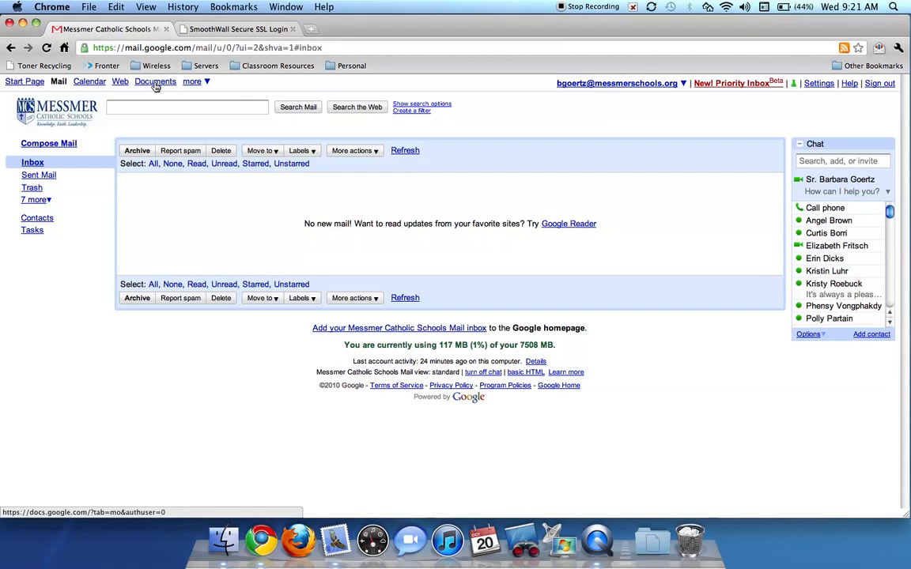
{"action": "left_click", "coordinate": [156, 83]}
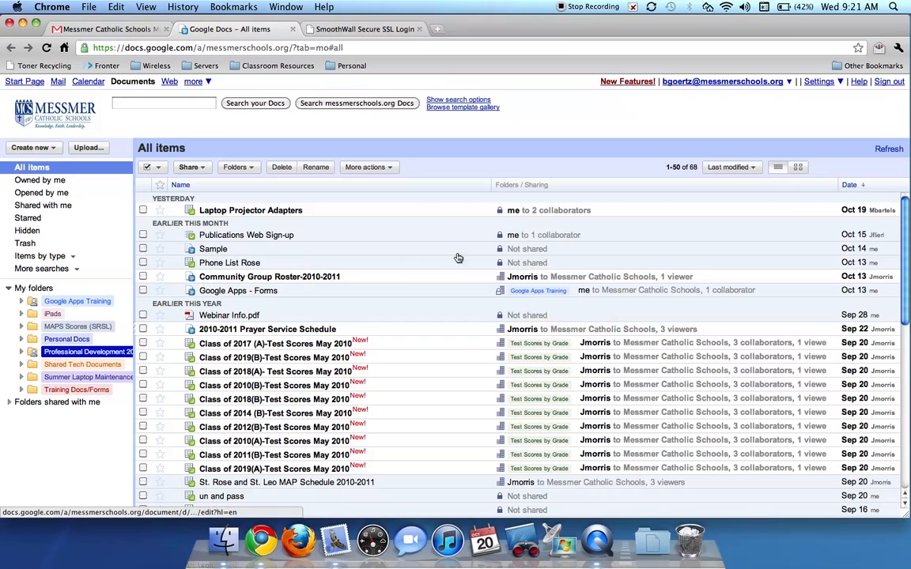
Rename the Sample document in the list as "Training Doc"
{"action": "left_click", "coordinate": [143, 249]}
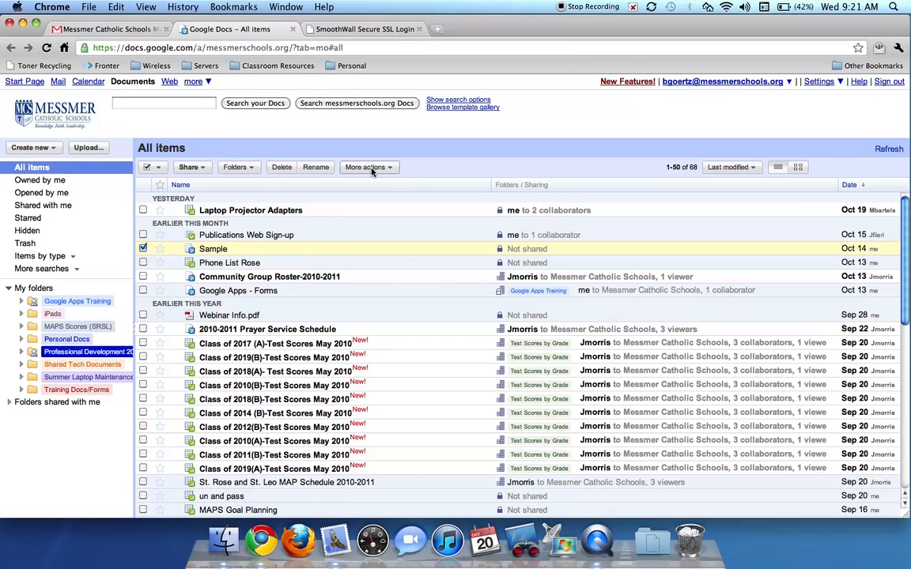
{"action": "left_click", "coordinate": [251, 170]}
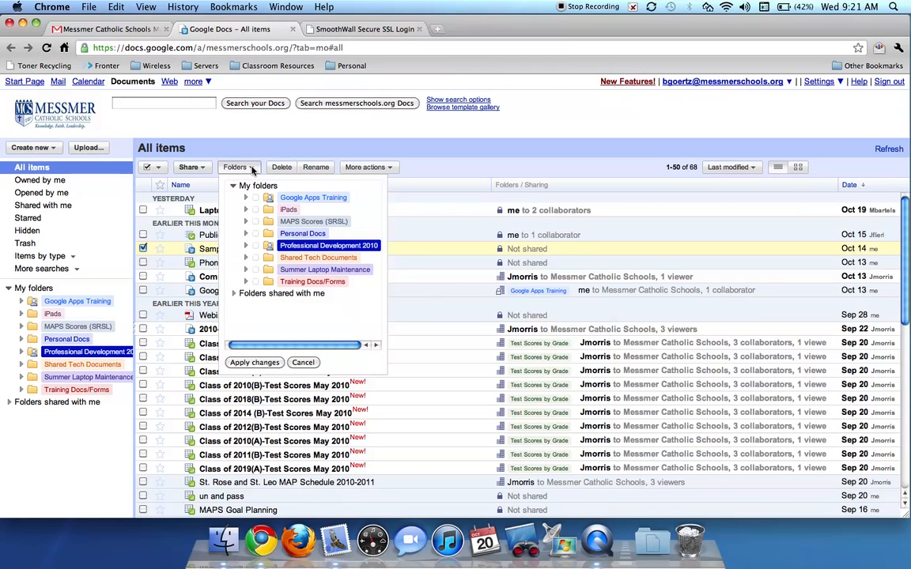
{"action": "left_click", "coordinate": [253, 170]}
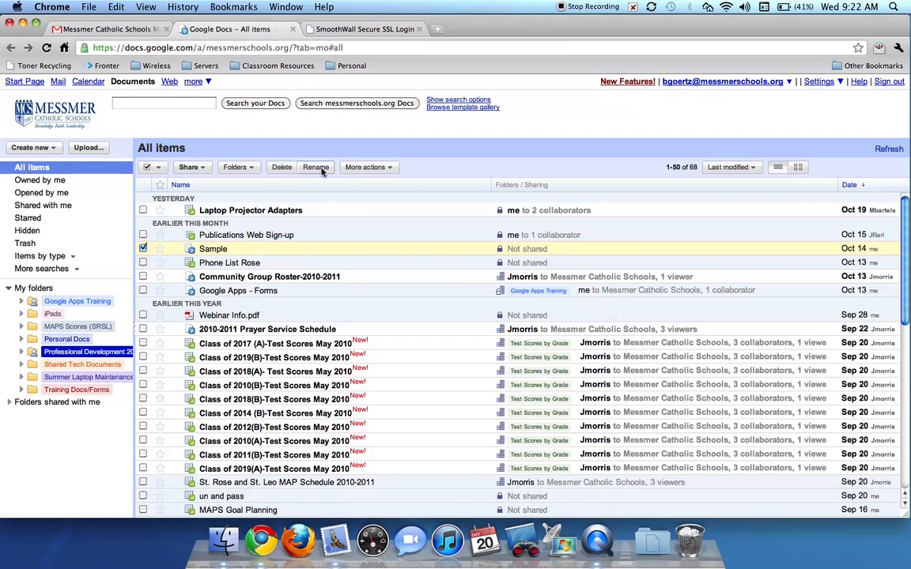
{"action": "left_click", "coordinate": [315, 168]}
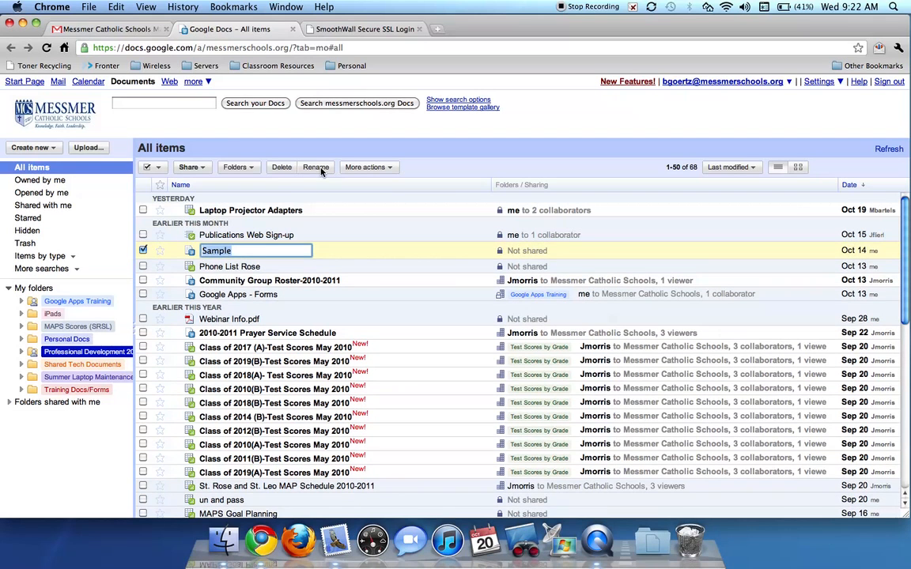
{"action": "type", "text": "Trai"}
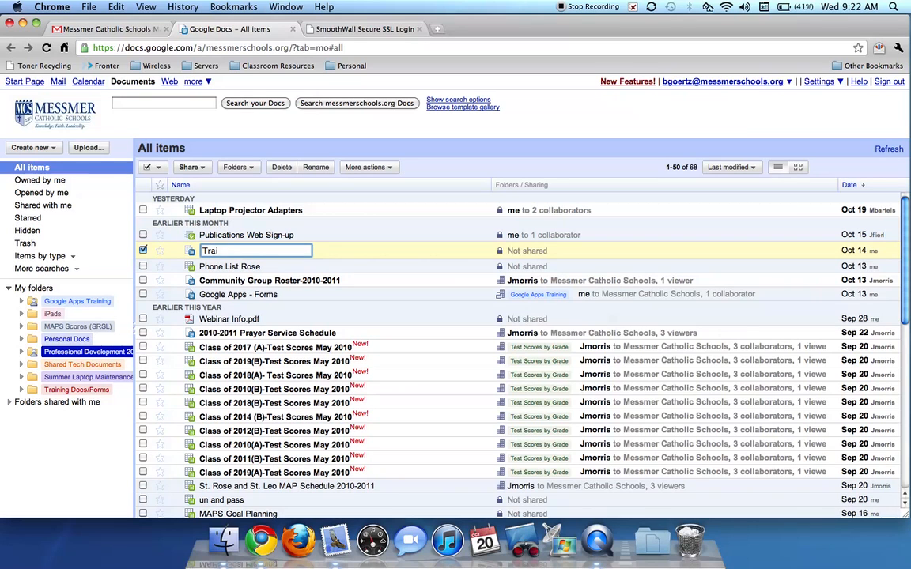
{"action": "type", "text": "ning Doc"}
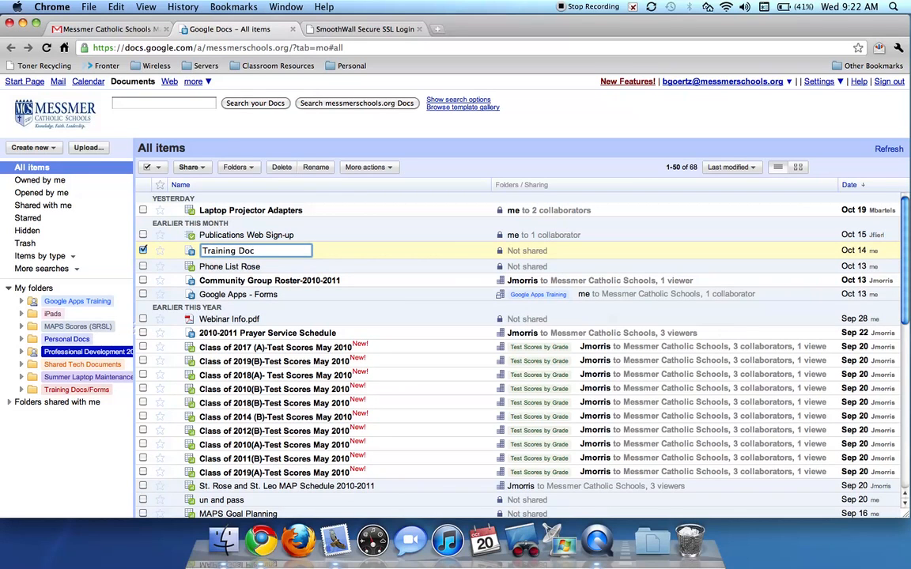
Examine the export formats offered for Training Doc, keeping Microsoft Word selected, and close the dialog without downloading
{"action": "left_click", "coordinate": [392, 169]}
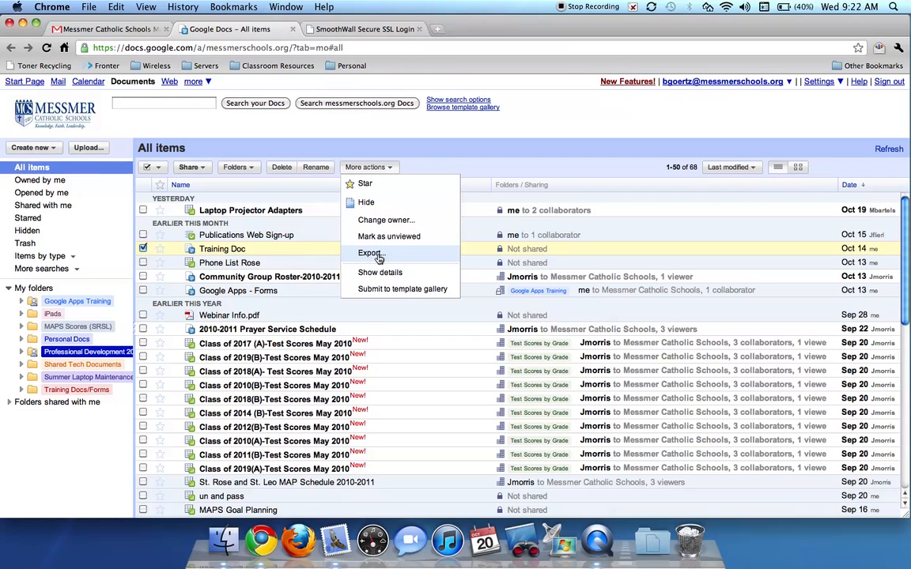
{"action": "left_click", "coordinate": [370, 253]}
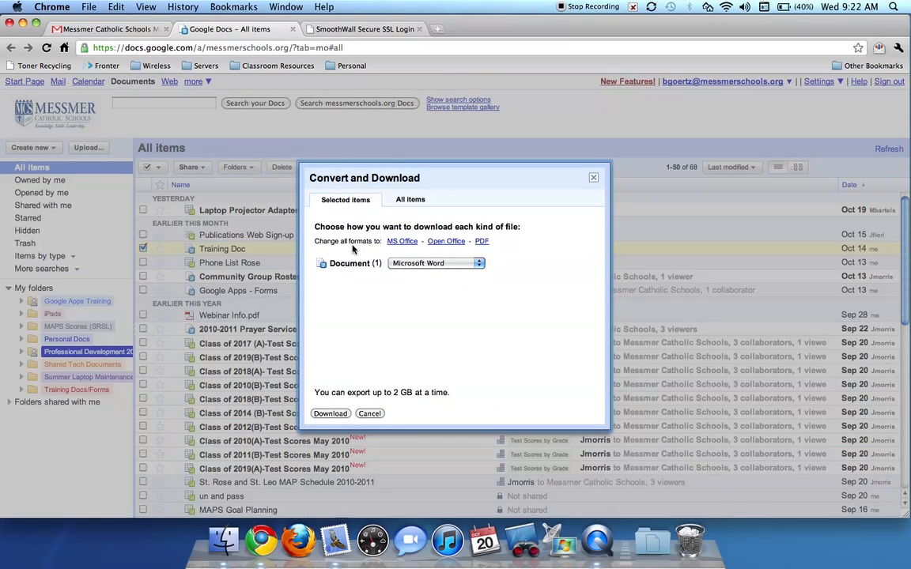
{"action": "left_click", "coordinate": [479, 265]}
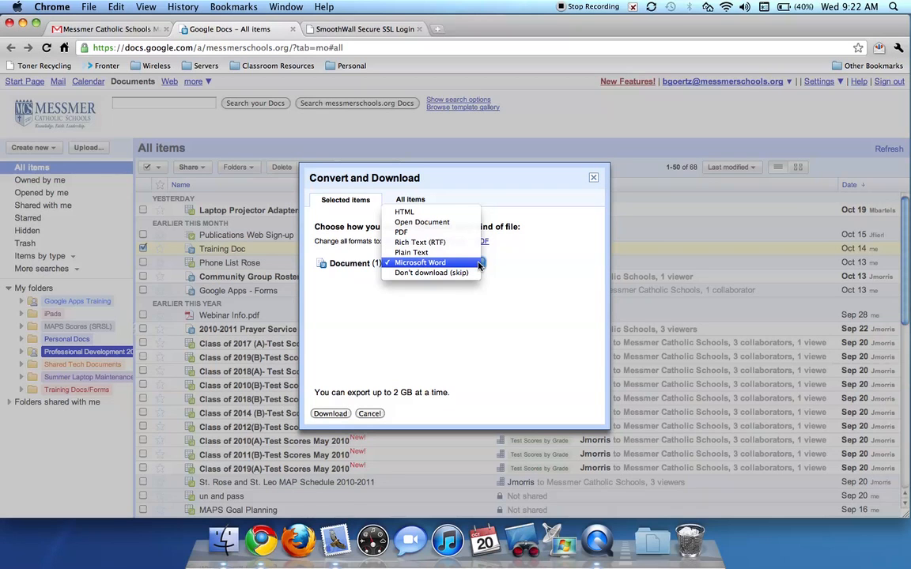
{"action": "left_click", "coordinate": [477, 264]}
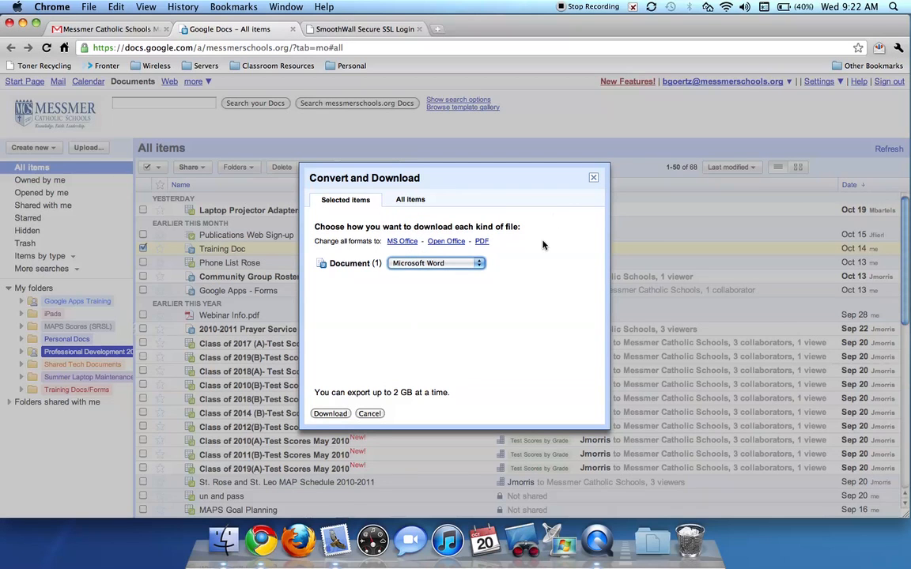
{"action": "left_click", "coordinate": [594, 179]}
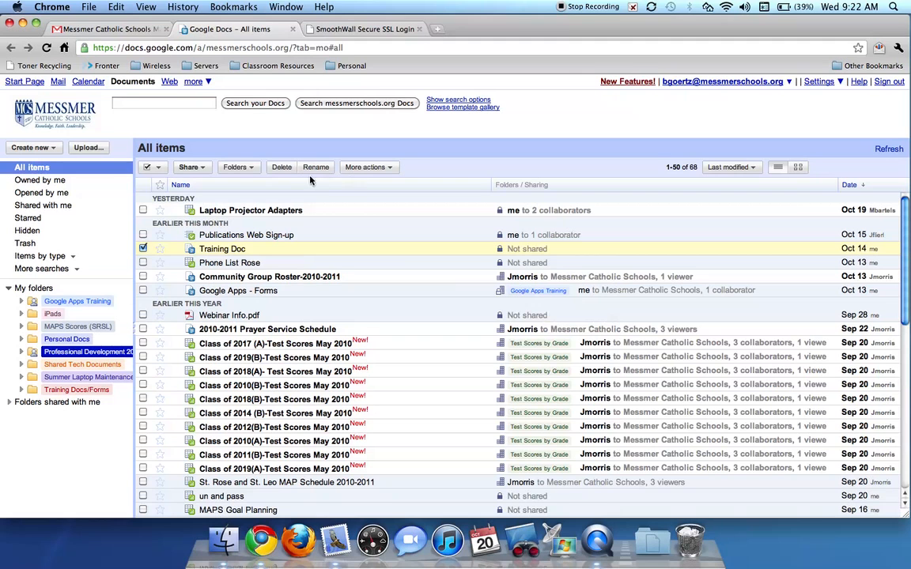
Open the sharing settings of Training Doc and move the dialog clear of the document list
{"action": "left_click", "coordinate": [204, 170]}
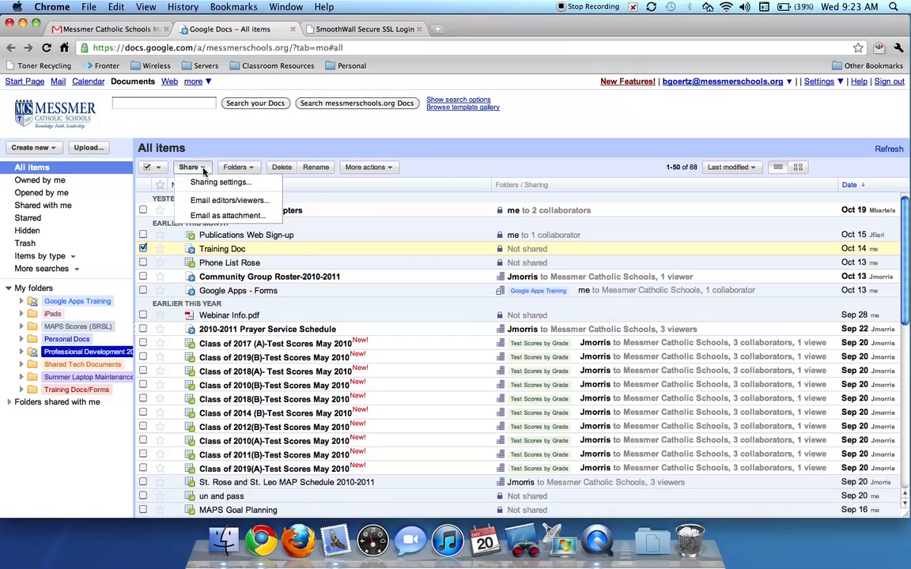
{"action": "left_click", "coordinate": [203, 184]}
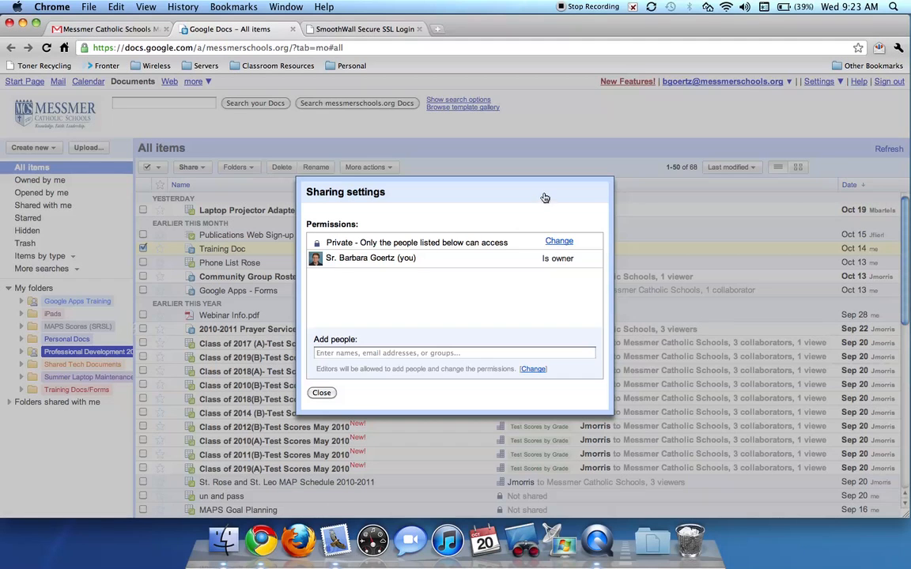
{"action": "left_click_drag", "start_coordinate": [543, 145], "coordinate": [536, 98]}
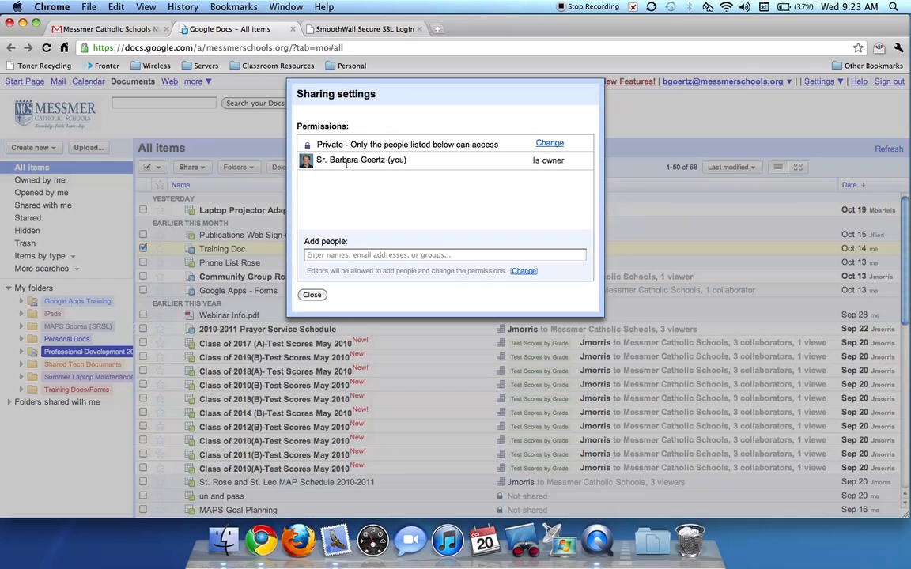
{"action": "mouse_move", "coordinate": [362, 163]}
Add two colleagues from the suggested contacts as people who can edit Training Doc
{"action": "left_click", "coordinate": [453, 254]}
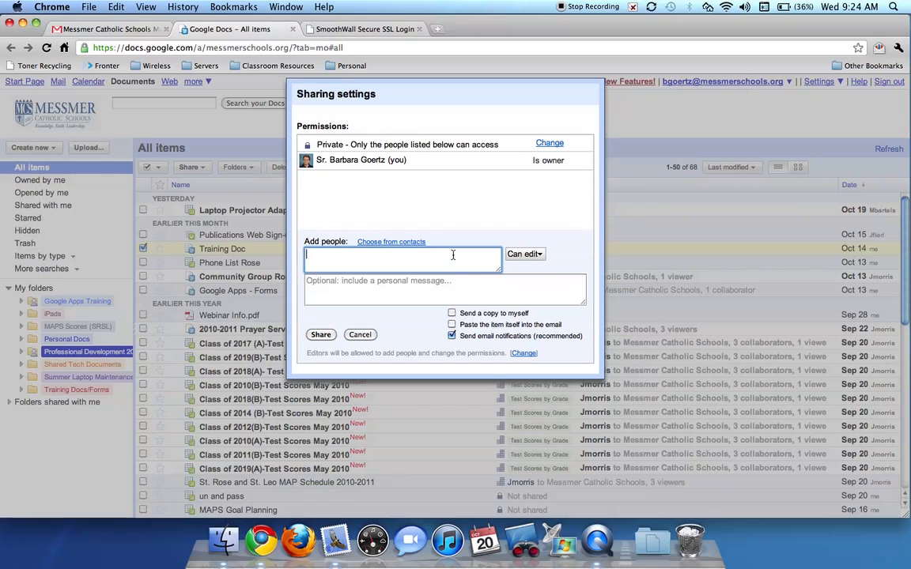
{"action": "type", "text": "m"}
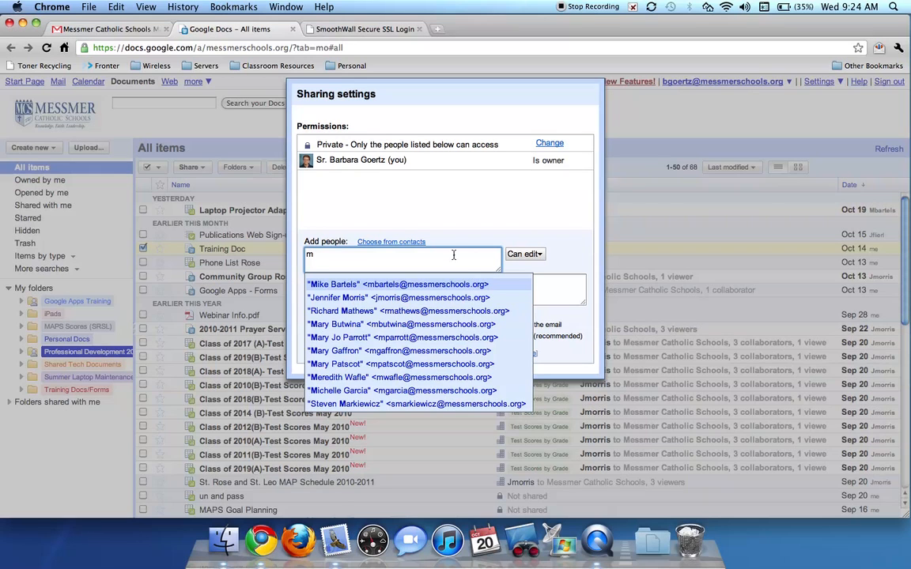
{"action": "left_click", "coordinate": [447, 284]}
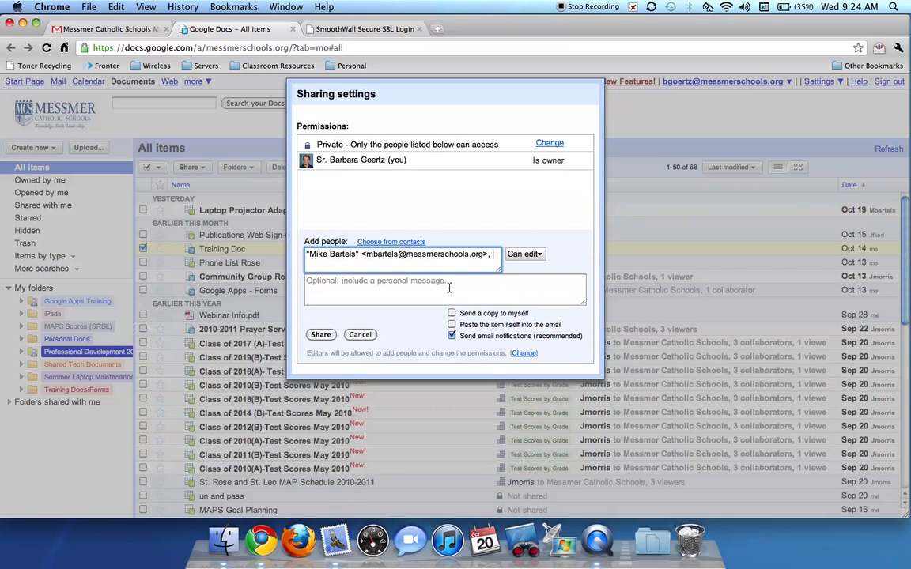
{"action": "type", "text": "ry"}
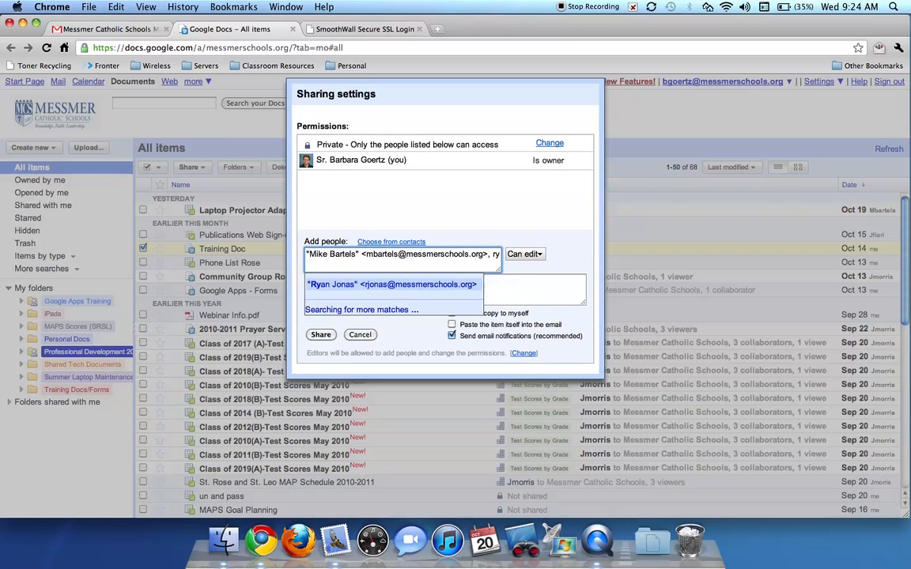
{"action": "key", "text": "Return"}
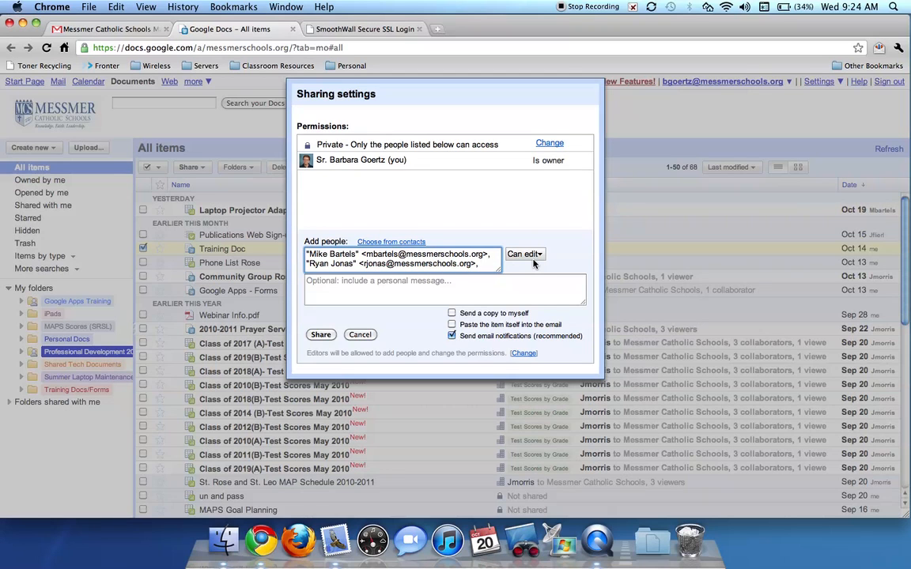
Include the message "This is a test for training purposes and you can ignore it." and share the document with the added colleagues
{"action": "left_click", "coordinate": [459, 283]}
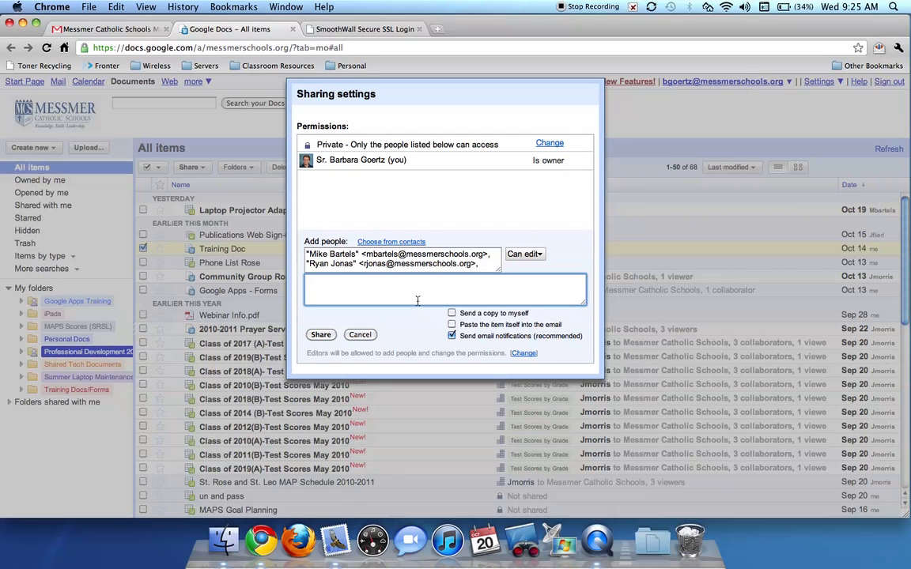
{"action": "type", "text": "This is a test for training "}
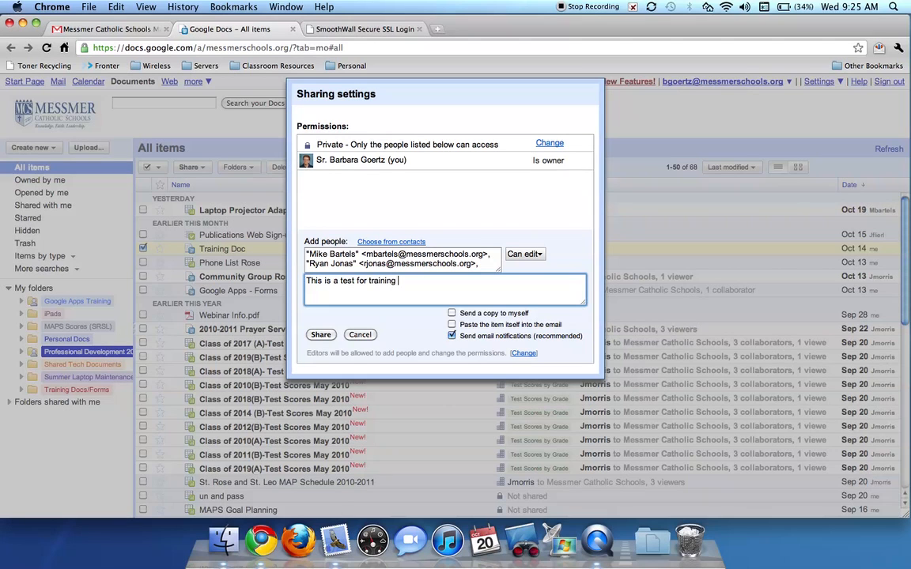
{"action": "type", "text": "purposes and yoiu ca"}
{"action": "key", "text": "BackSpace"}
{"action": "key", "text": "BackSpace"}
{"action": "key", "text": "BackSpace"}
{"action": "key", "text": "BackSpace"}
{"action": "key", "text": "BackSpace"}
{"action": "type", "text": "u can ignore "}
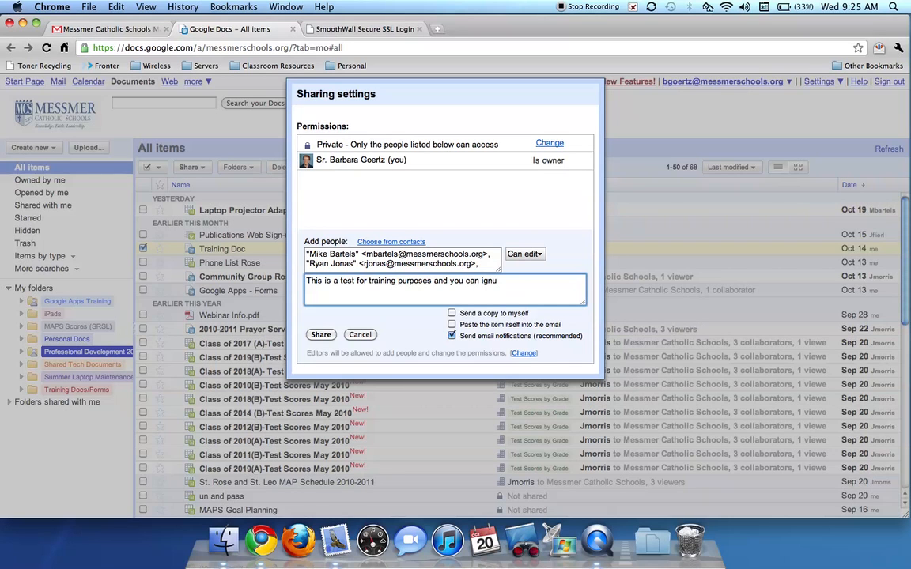
{"action": "type", "text": "it."}
{"action": "left_click", "coordinate": [321, 335]}
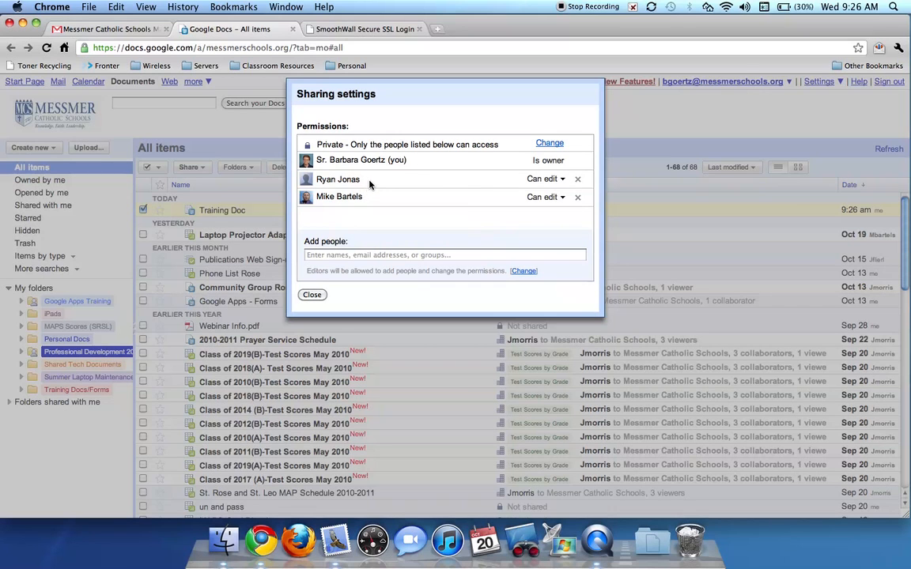
Set the first listed collaborator's permission to Can view, save the change and close the sharing settings
{"action": "left_click", "coordinate": [562, 183]}
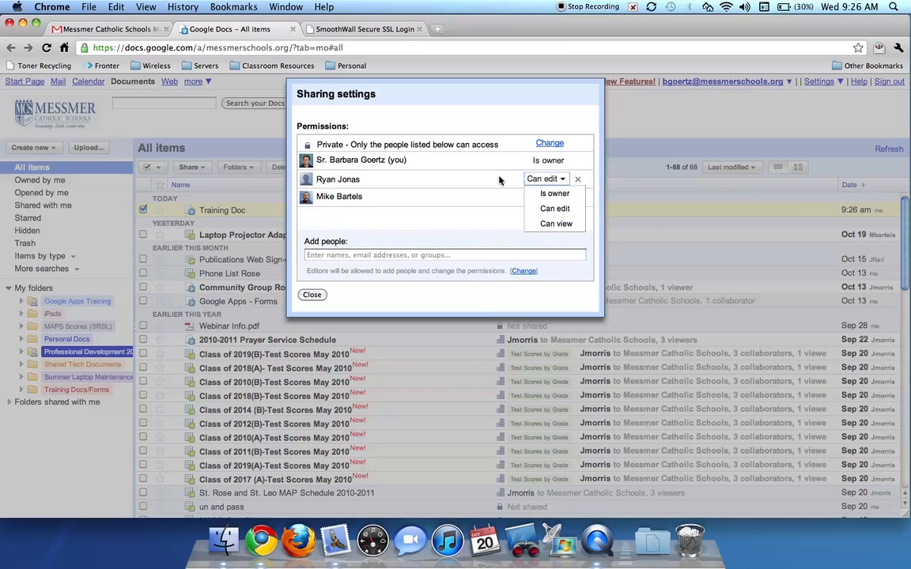
{"action": "left_click", "coordinate": [562, 183]}
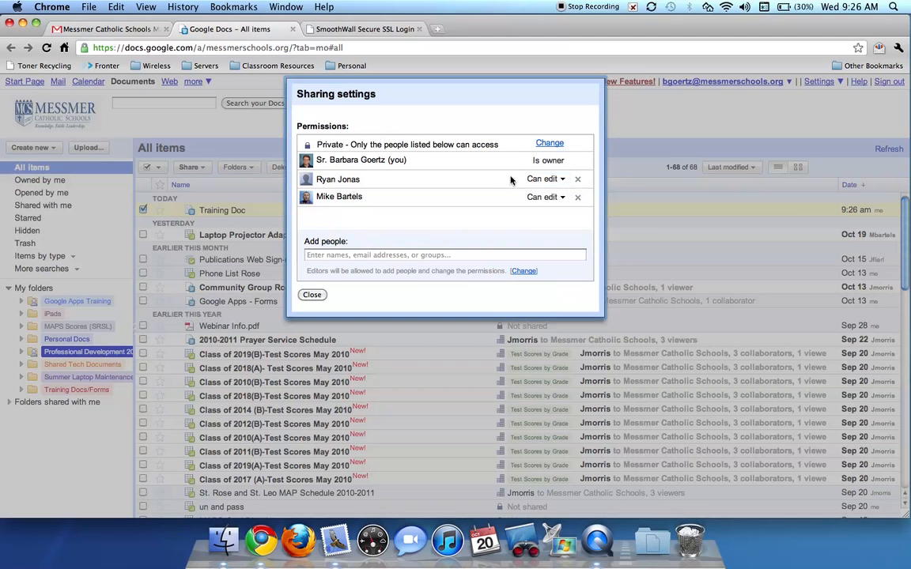
{"action": "left_click", "coordinate": [562, 181]}
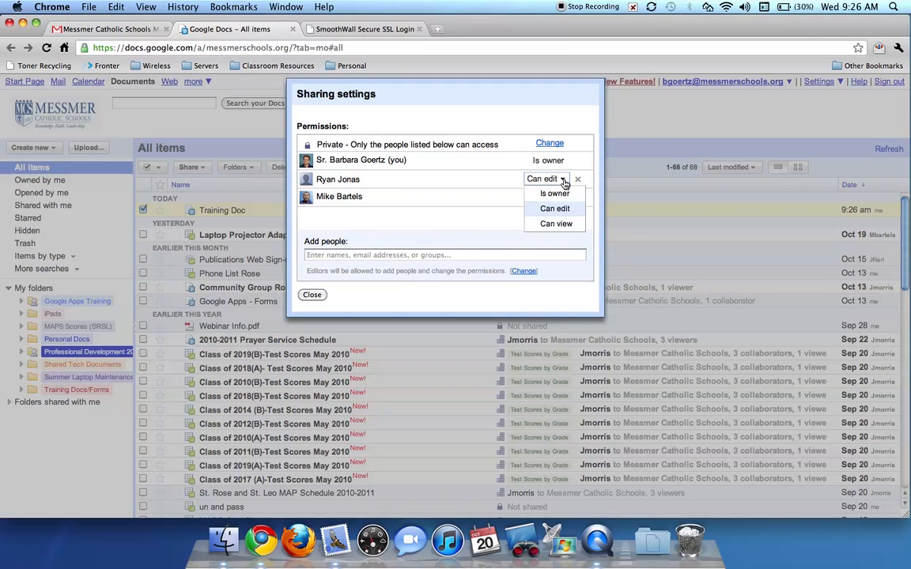
{"action": "left_click", "coordinate": [556, 224]}
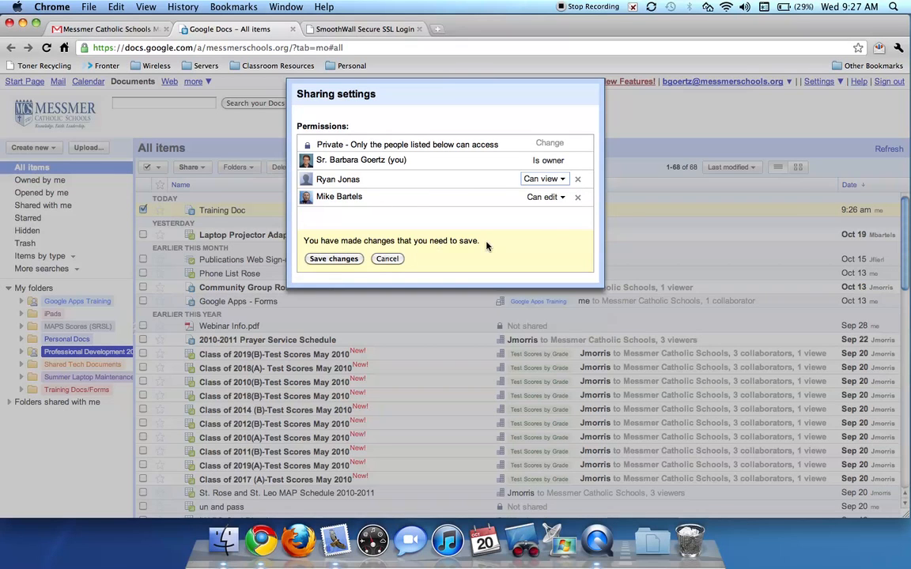
{"action": "left_click", "coordinate": [335, 259]}
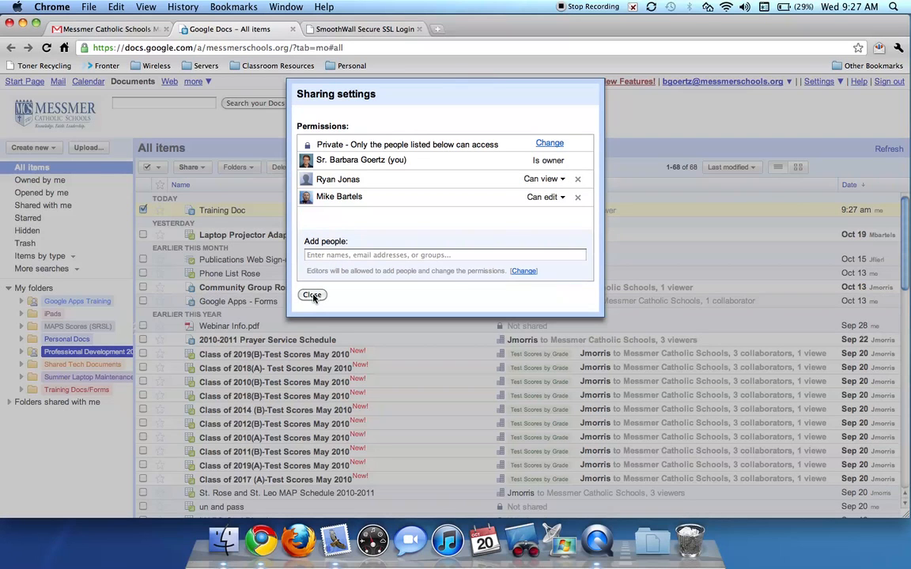
{"action": "left_click", "coordinate": [312, 295]}
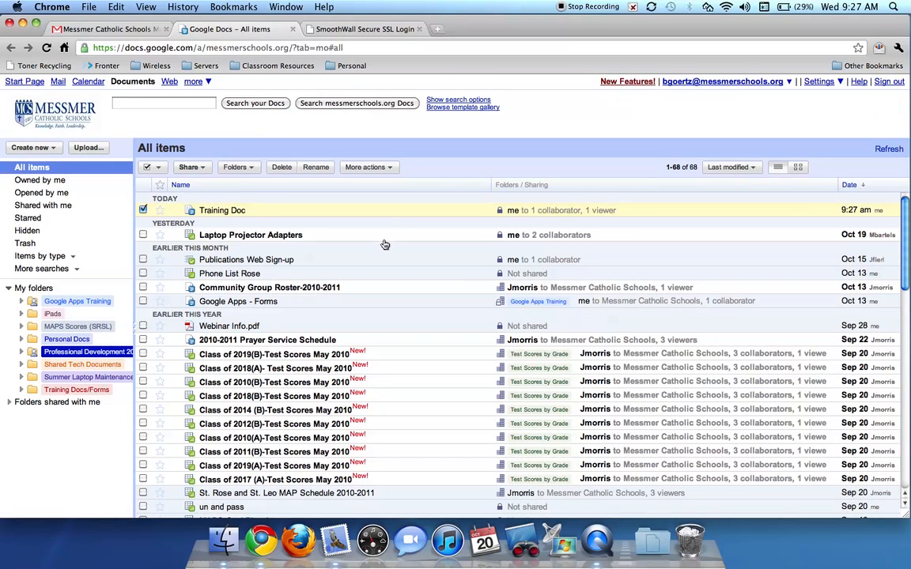